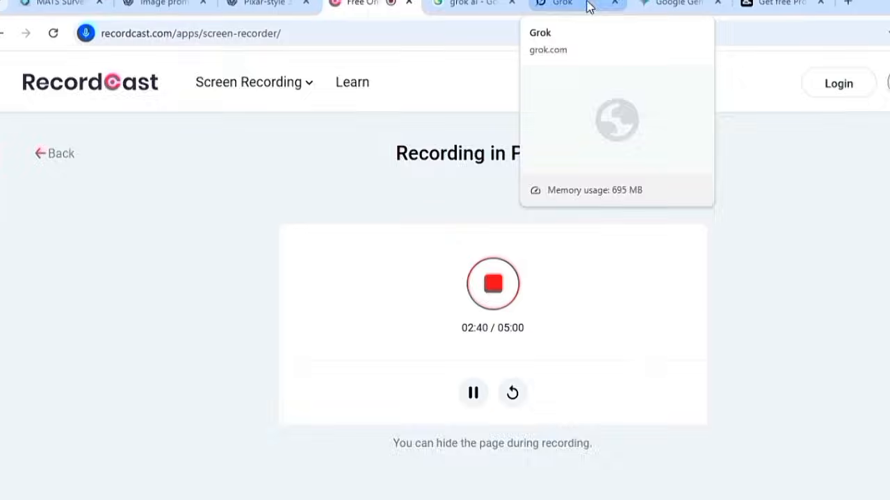
- Switch to Grok and make sure Enable Automatic Video Generation is off in the Behavior settings, closing the settings when done
left_click(588, 7)
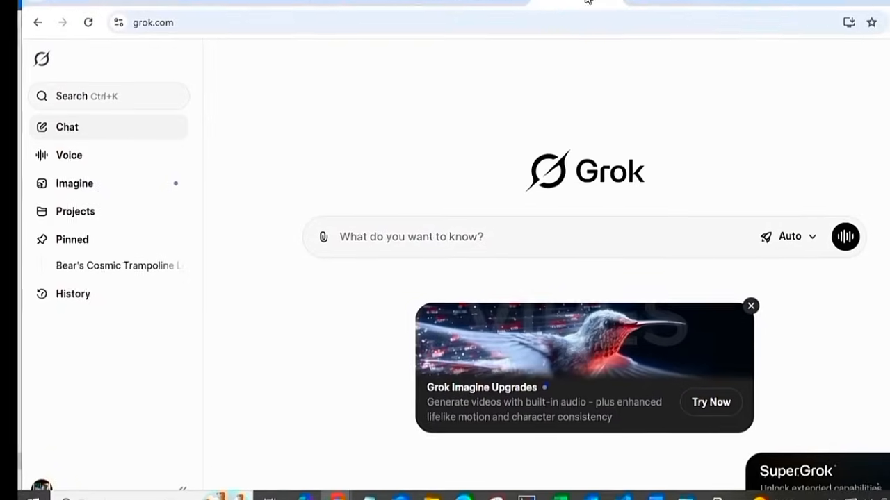
left_click(39, 484)
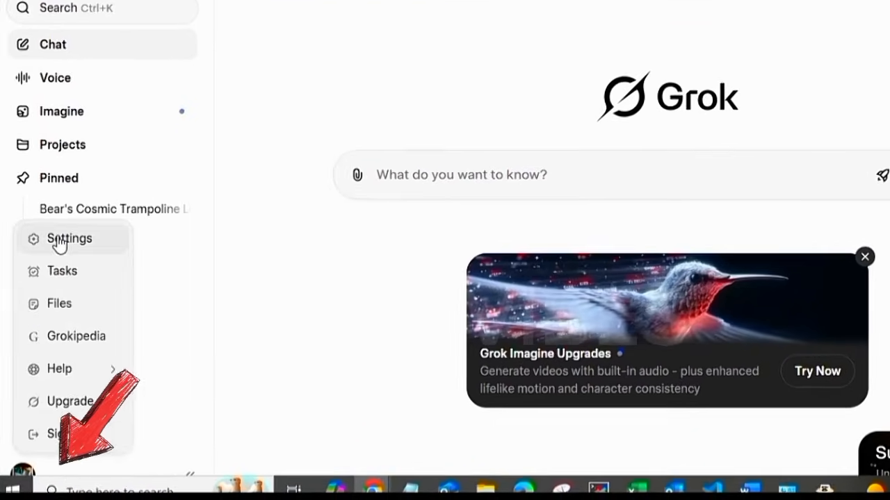
left_click(75, 239)
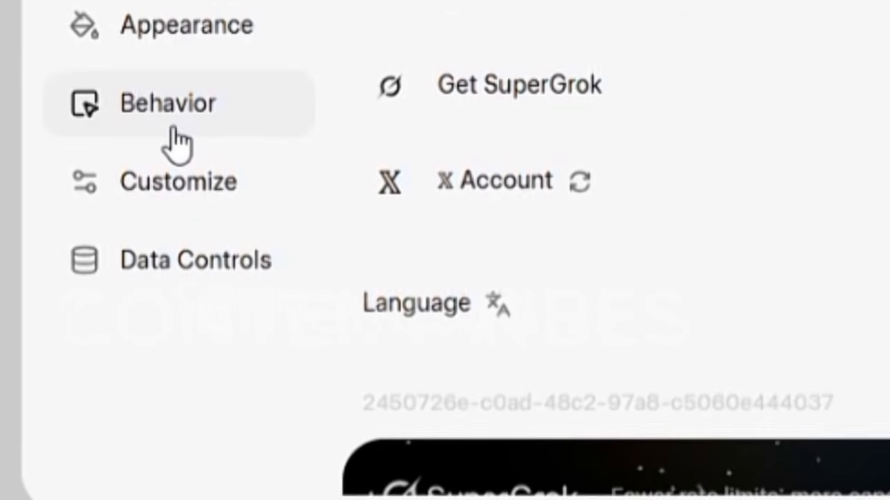
left_click(153, 125)
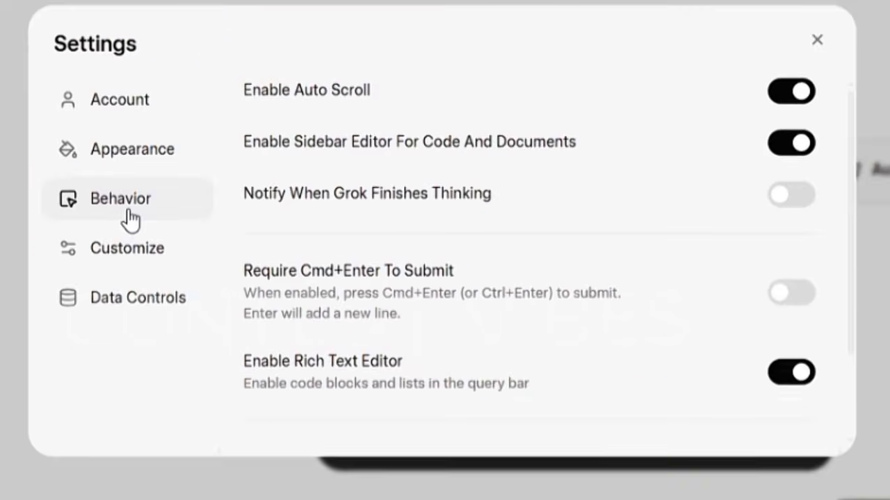
scroll(765, 313, "down", 3)
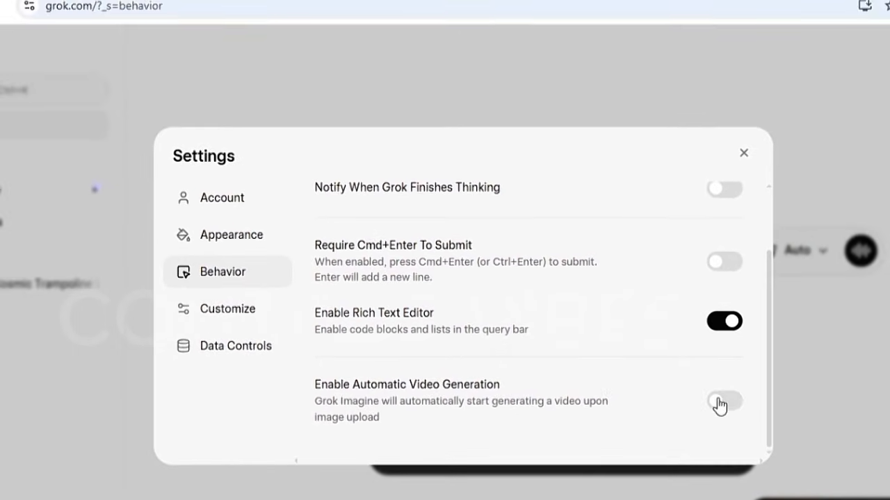
left_click(572, 131)
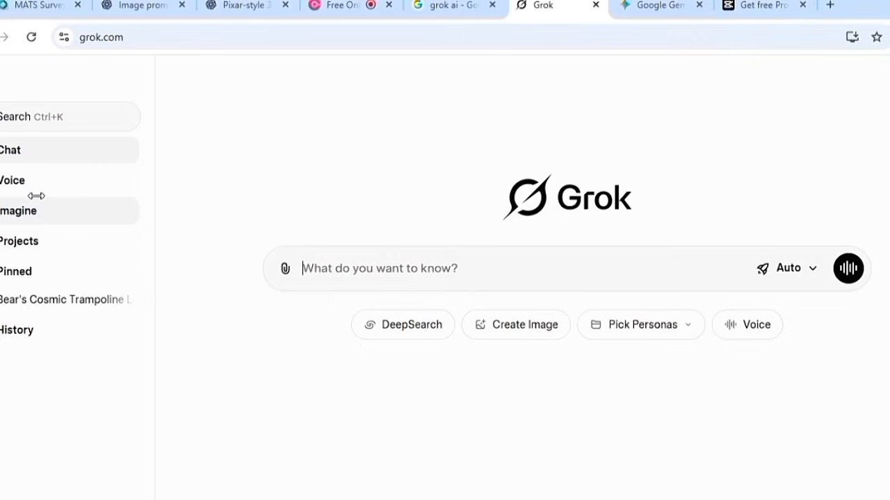
- Go to Grok's Imagine page and set the aspect ratio for video generation to 3:2
left_click(68, 233)
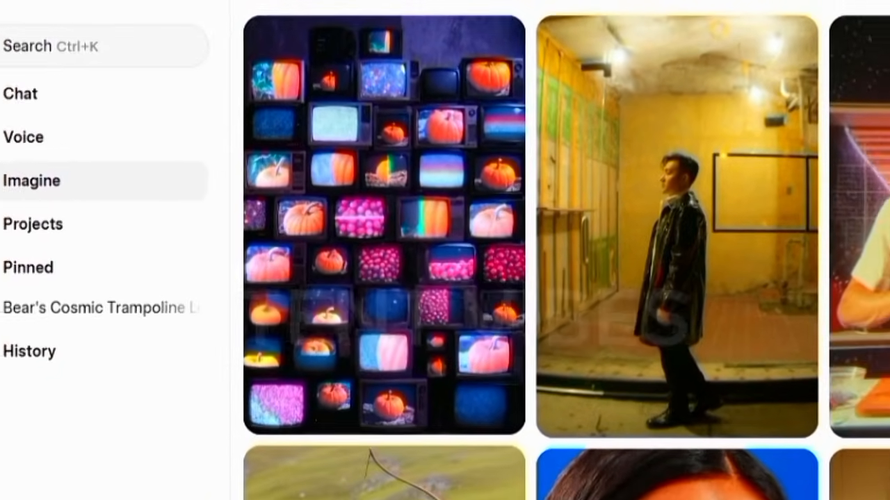
scroll(555, 278, "down", 4)
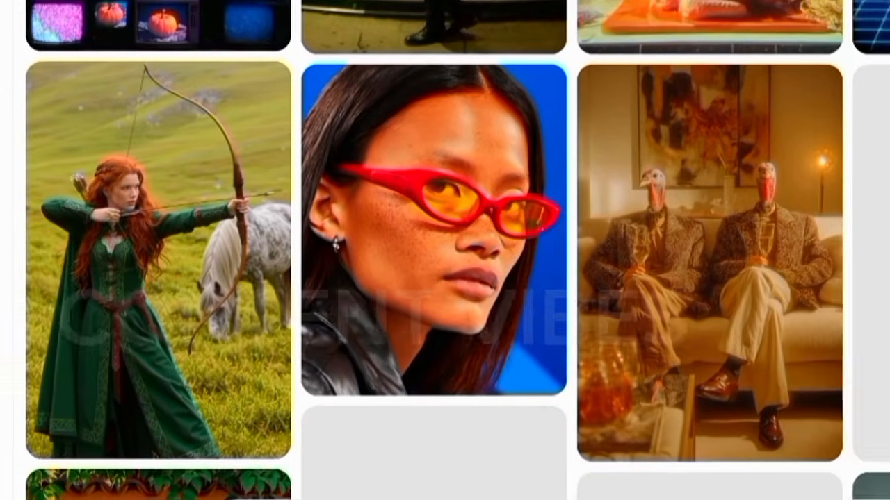
left_click(840, 488)
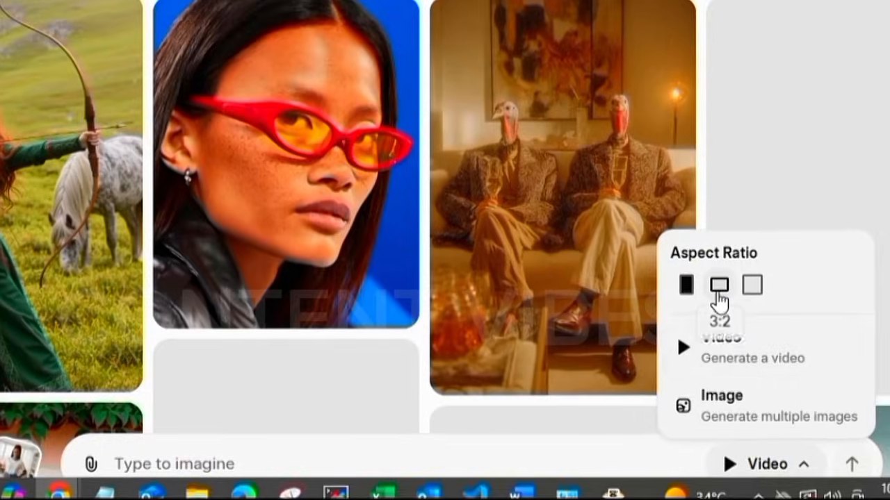
left_click(718, 288)
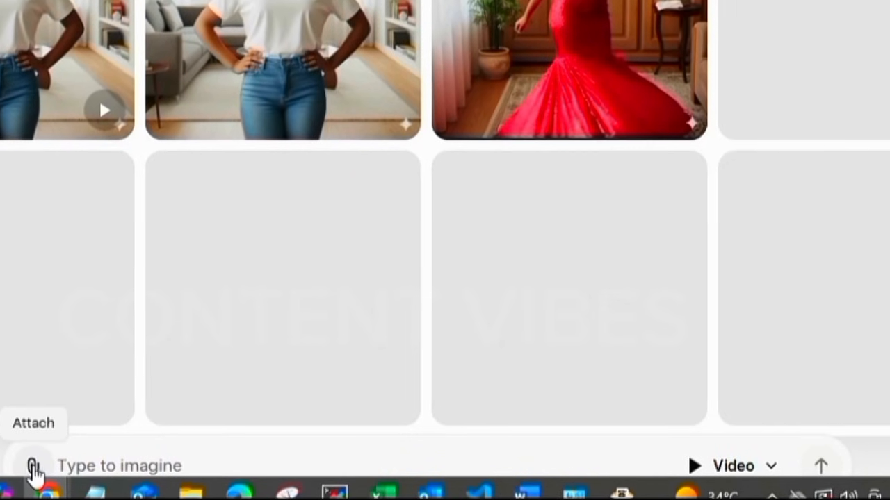
- Upload the image Gemini_Generated_Image_t4xss0t4xss0t4xs.png from Downloads to the Imagine prompt
left_click(33, 467)
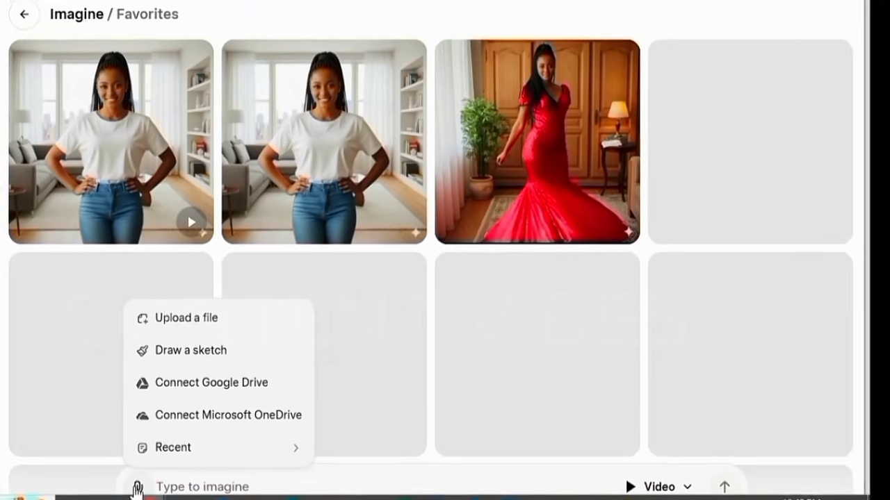
left_click(172, 304)
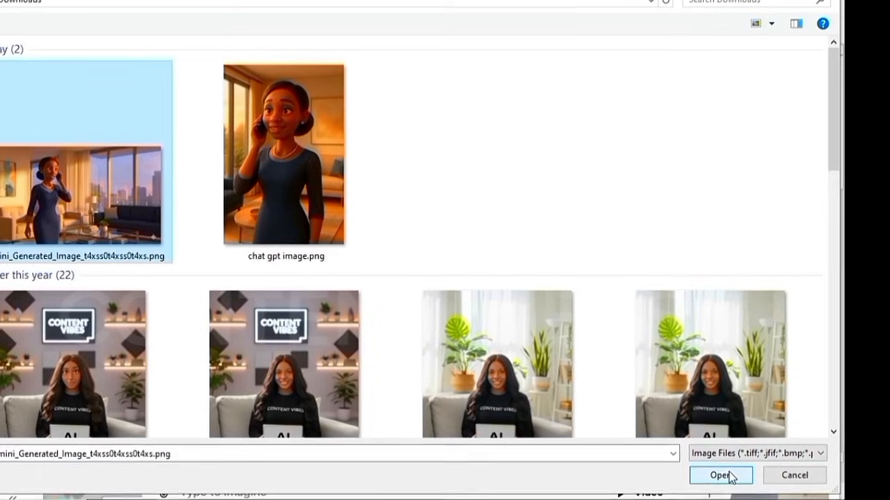
left_click(728, 473)
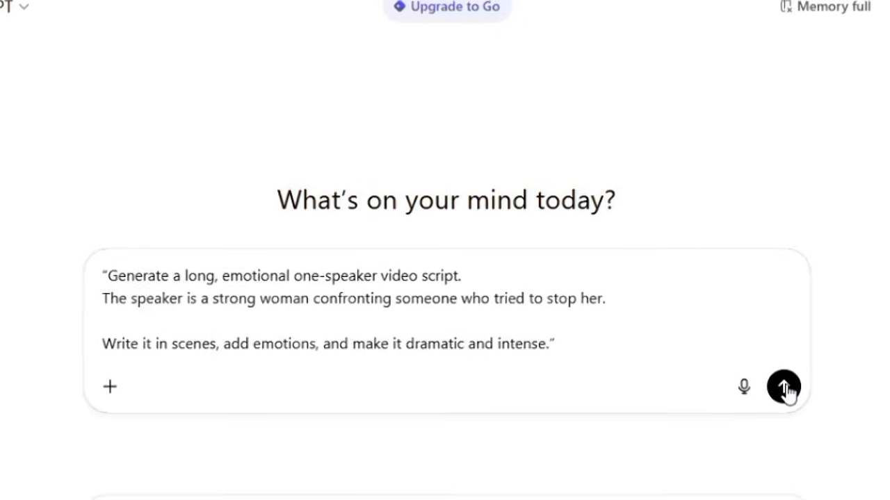
- In ChatGPT, submit the prompt for a long, emotional one-speaker video script and copy the two scene-opening paragraphs beneath [SCENE OPENS]
left_click(784, 387)
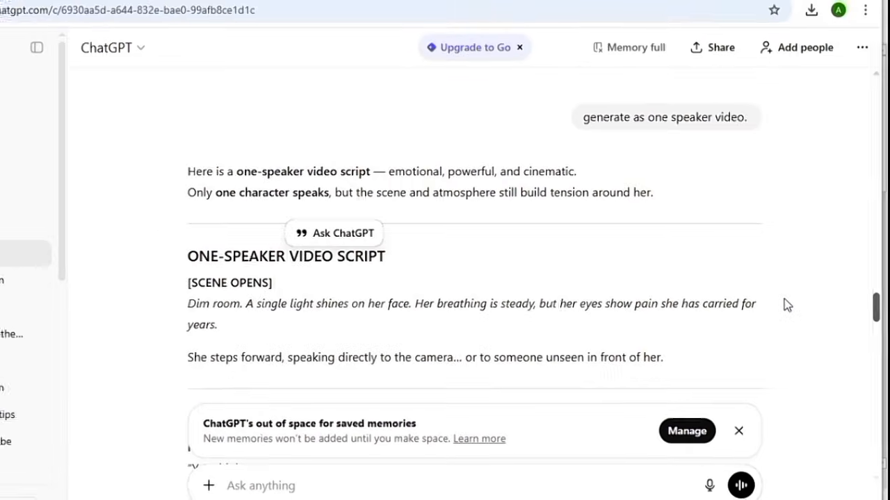
scroll(787, 306, "down", 2)
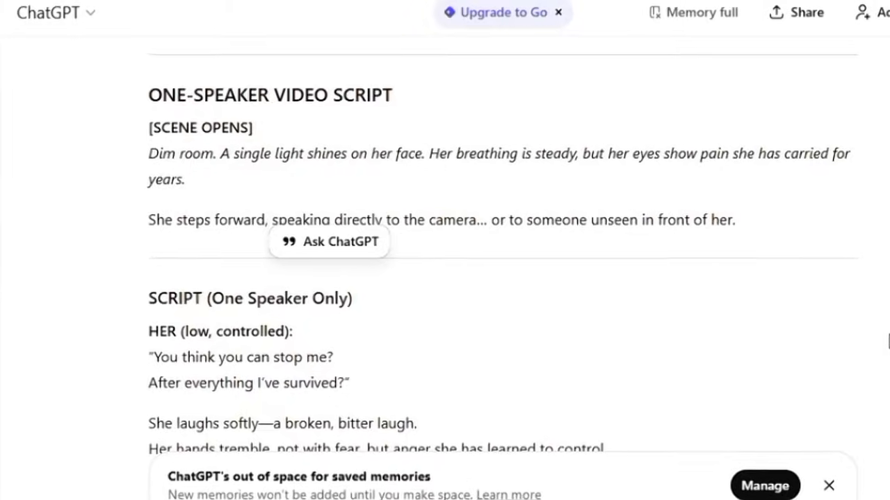
left_click_drag(117, 150, 669, 255)
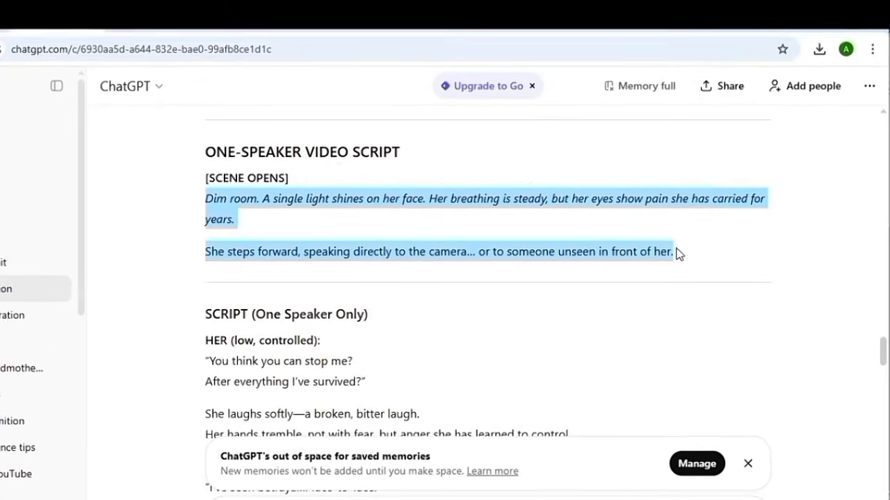
right_click(669, 253)
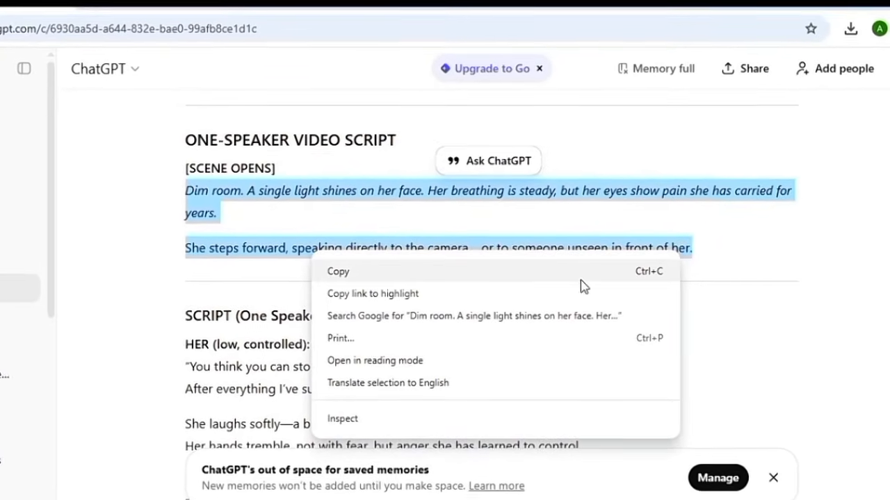
left_click(581, 274)
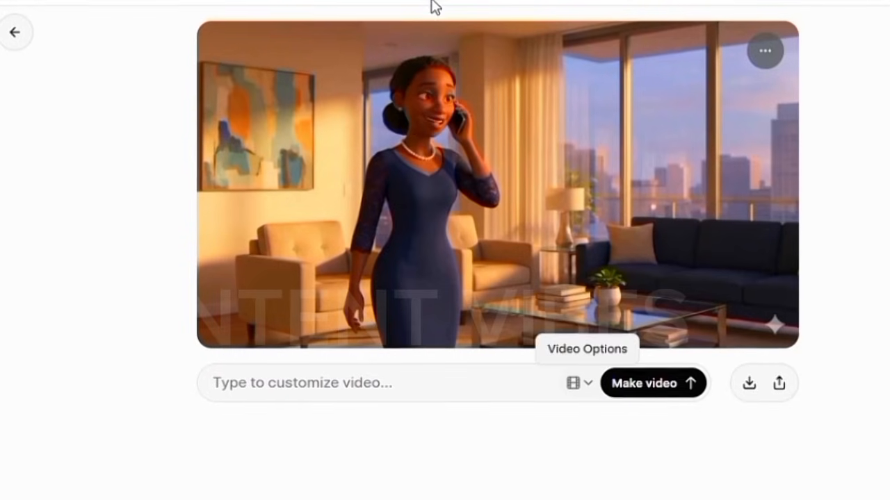
- Back in Grok, paste the copied scene opening as the uploaded image's video prompt and generate the video
right_click(334, 387)
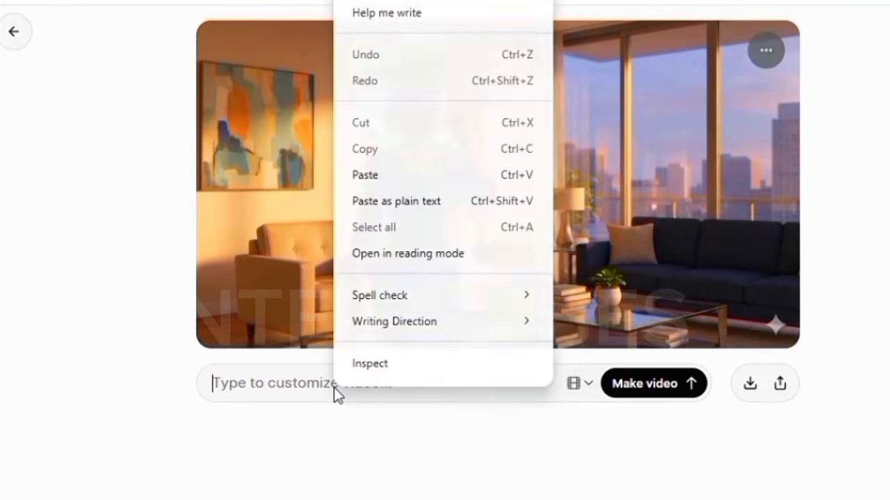
left_click(365, 175)
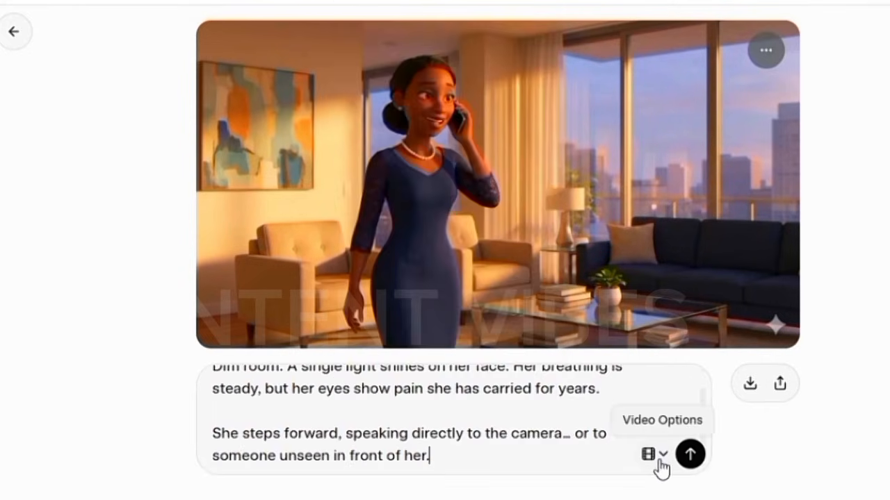
left_click(691, 455)
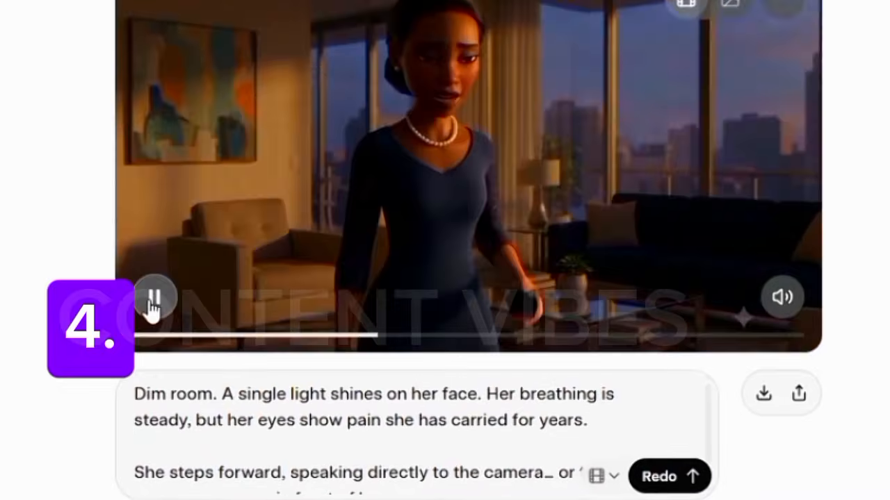
- Pause the generated video, move playback to its final moment and copy that video frame
left_click(153, 300)
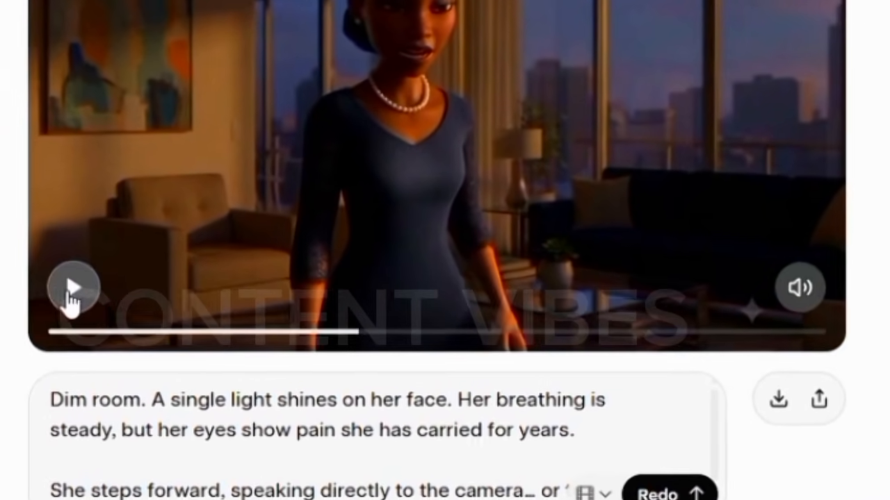
left_click_drag(351, 339, 869, 321)
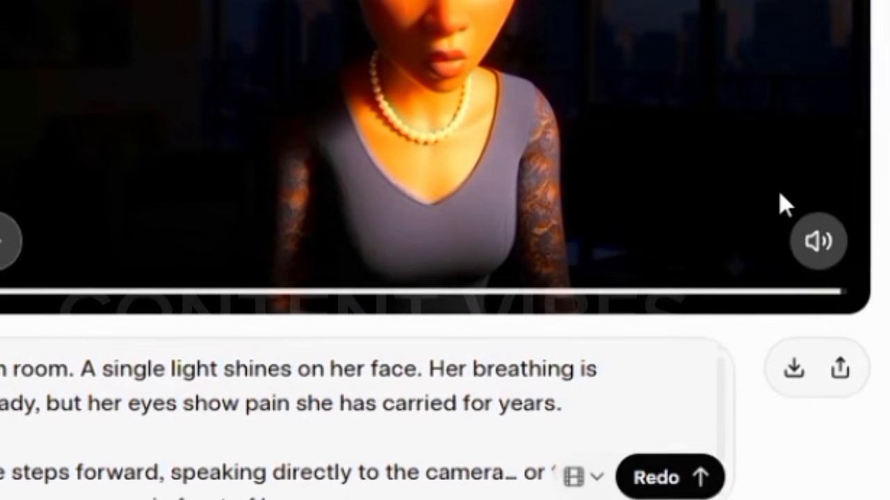
right_click(423, 132)
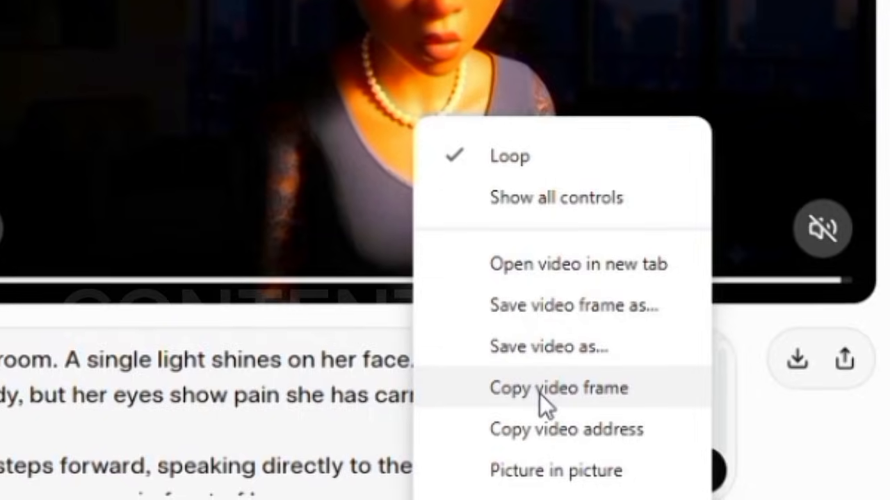
left_click(539, 391)
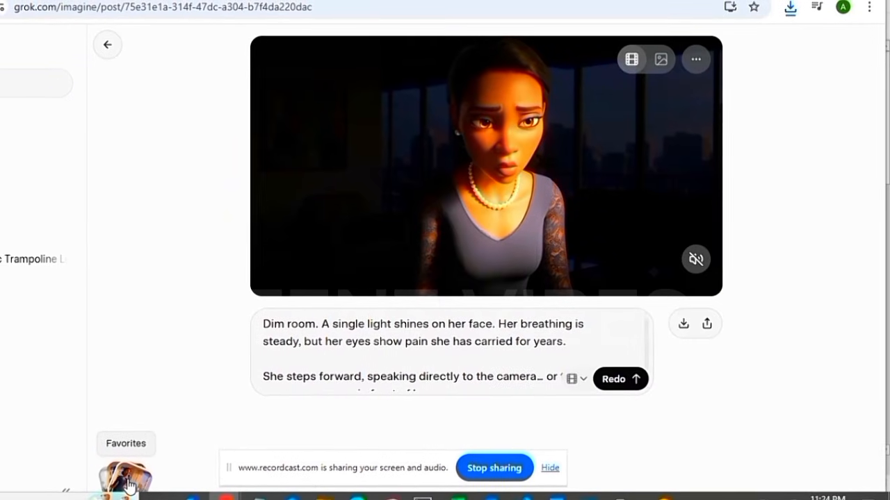
- Open the Imagine Favorites page and paste the copied video frame into the prompt as the next starting image
left_click(128, 479)
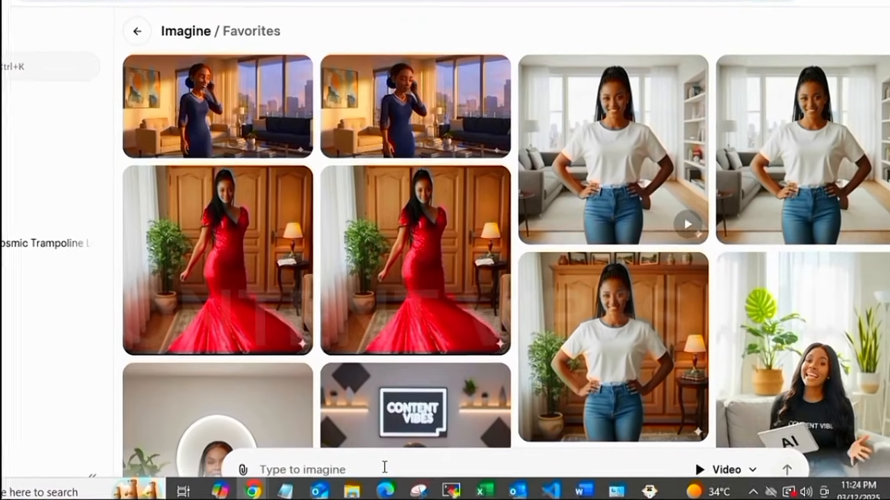
right_click(382, 469)
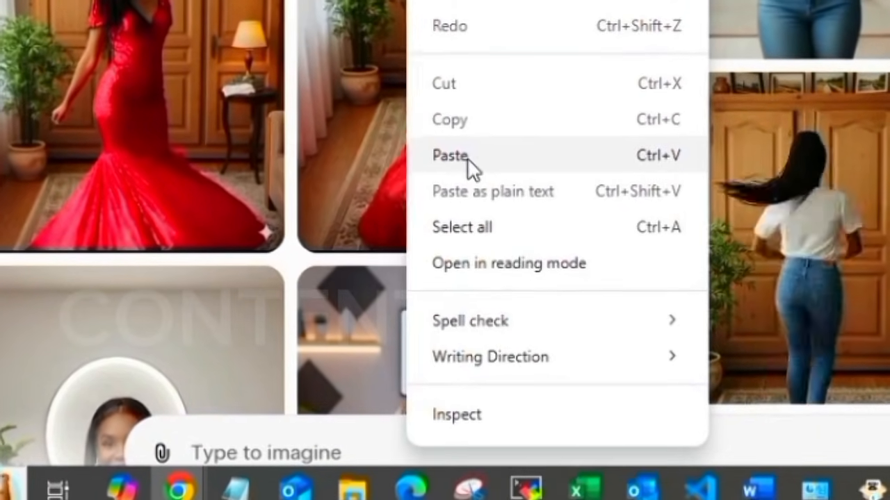
left_click(445, 187)
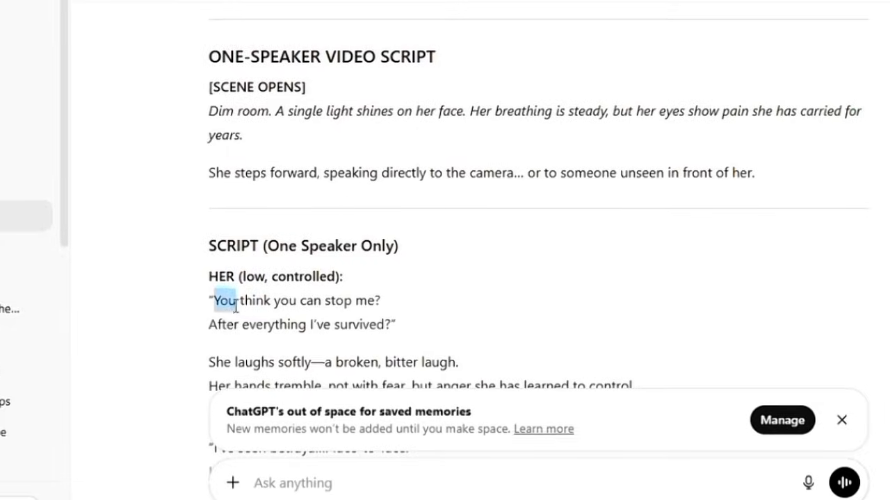
- Copy the script's "You think you can stop me?" passage from ChatGPT into Grok's video prompt, begin it with "she says (low, controlled):", and generate the video
left_click_drag(235, 306, 434, 346)
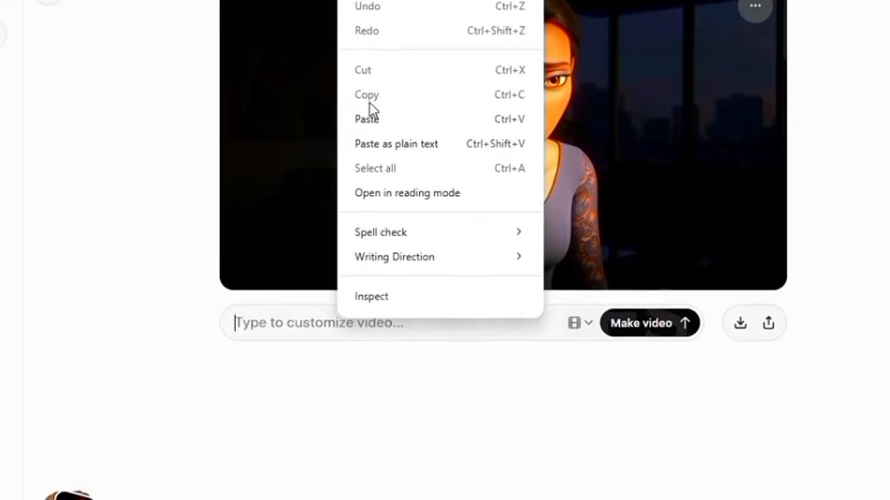
left_click(361, 121)
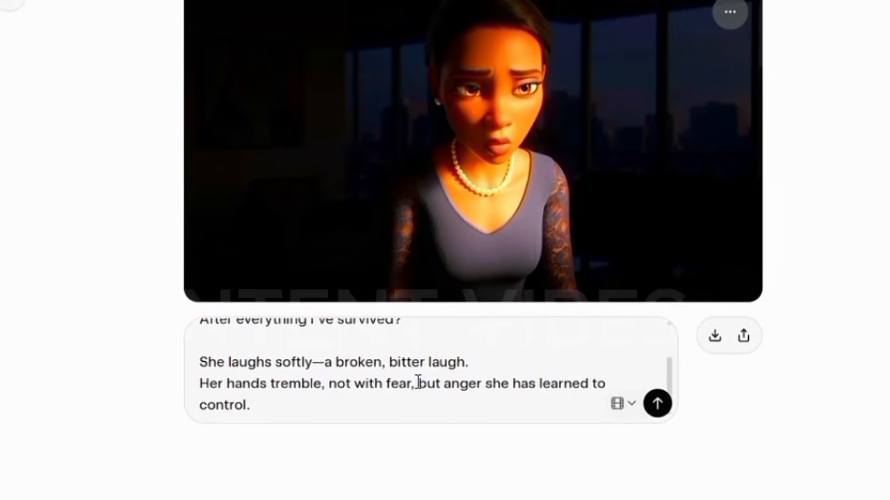
left_click_drag(659, 390, 646, 345)
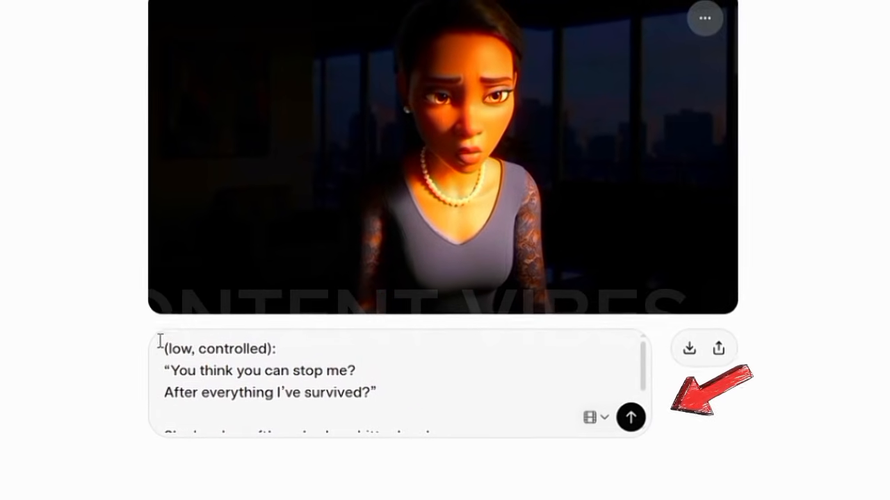
left_click(633, 415)
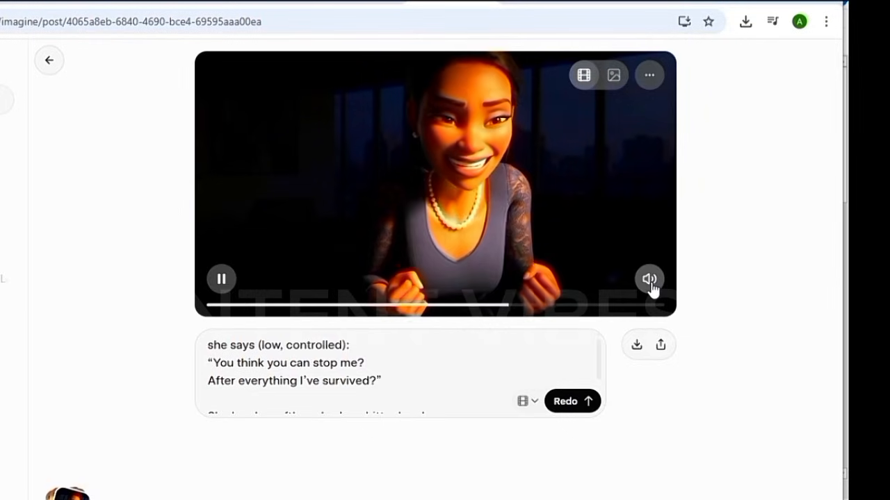
- Play back the newly generated second clip to review it
left_click(221, 280)
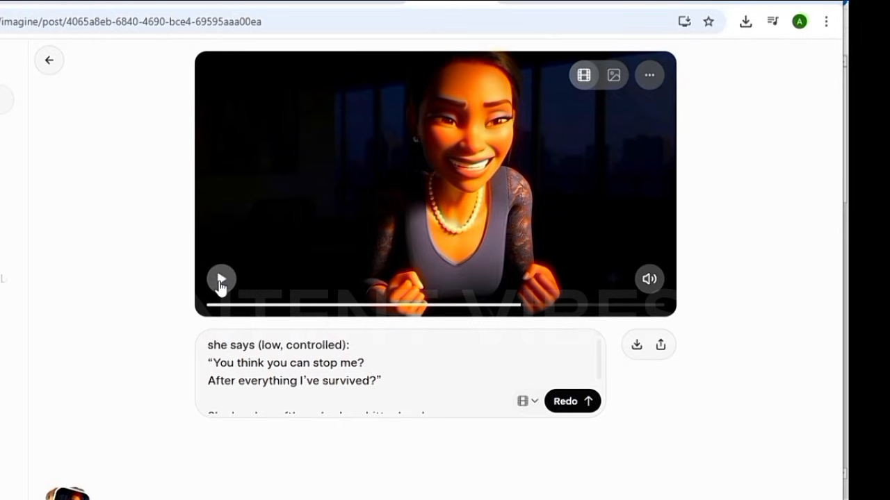
left_click(221, 280)
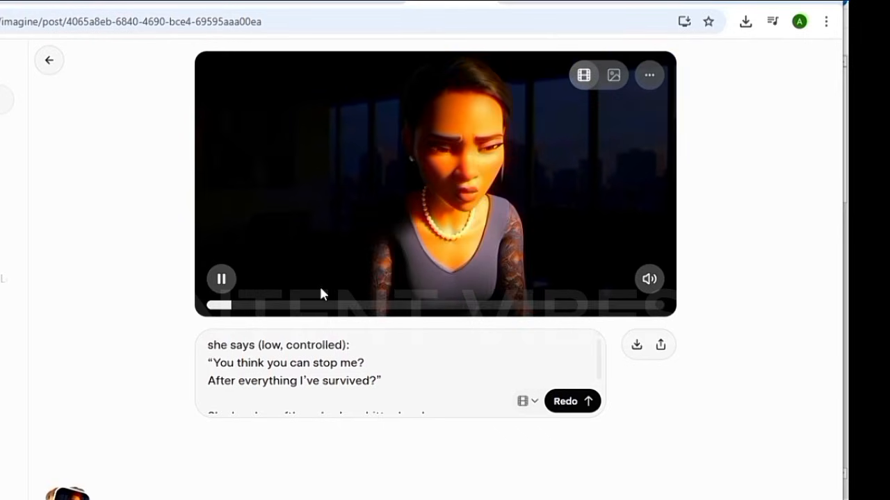